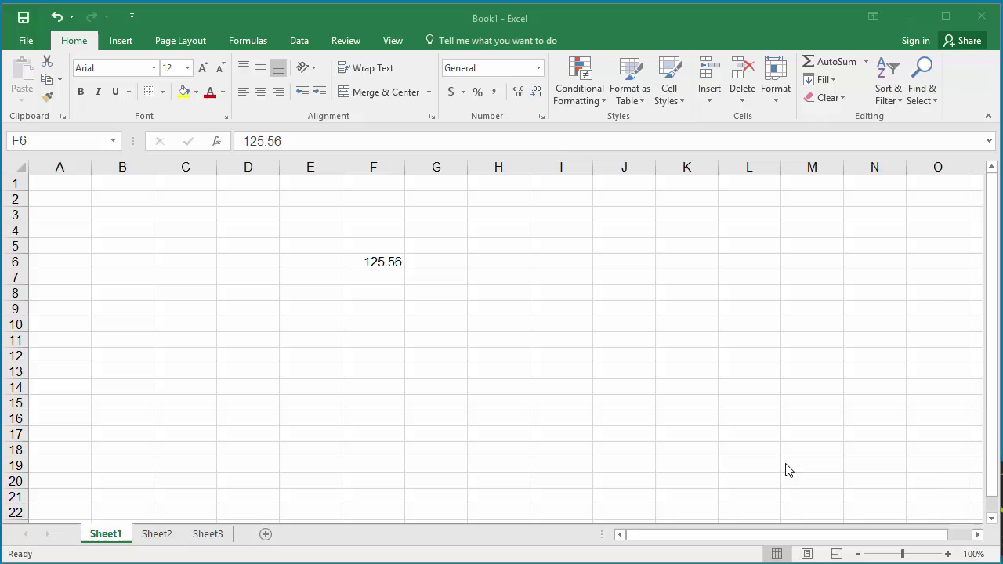
Insert a comment on cell F6 (125.56), replacing the default author label with 'Product Cost'
click(381, 264)
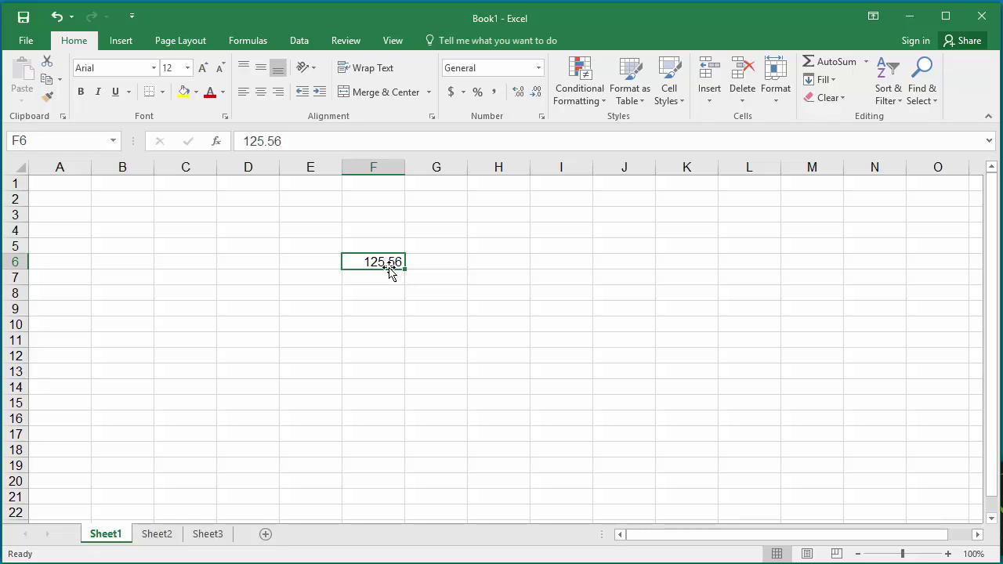
right_click(388, 263)
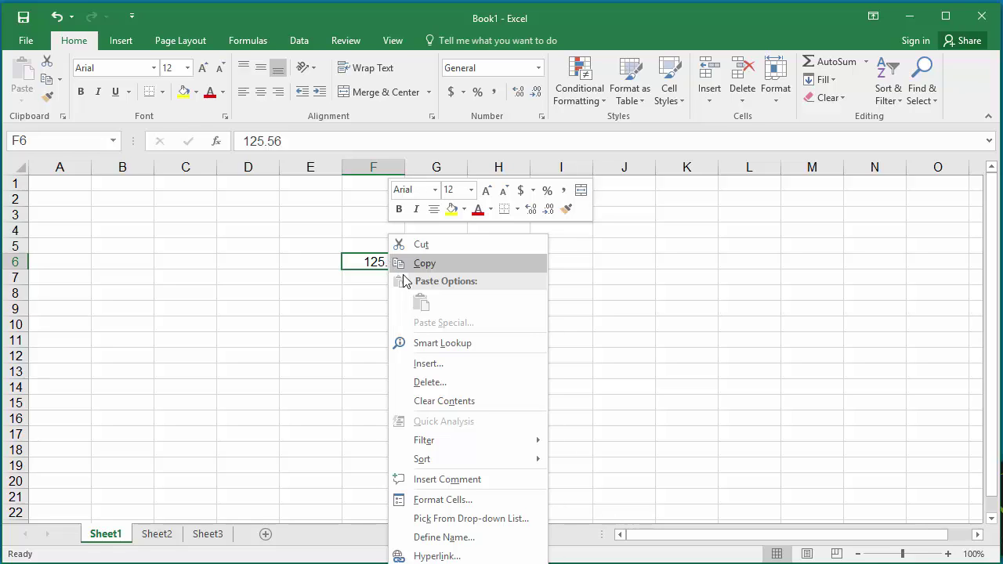
click(455, 481)
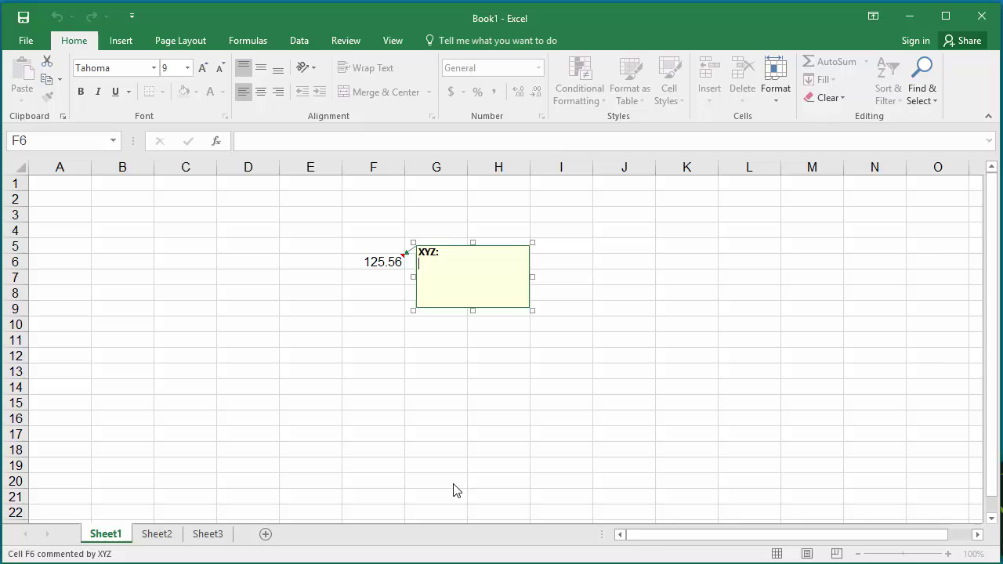
drag(458, 251, 395, 249)
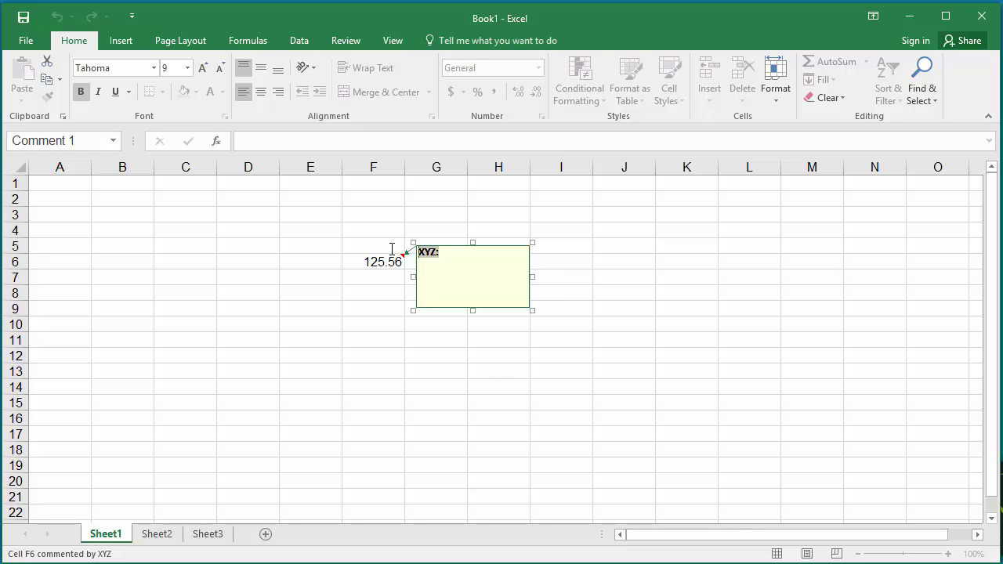
text(Produ)
text(ct Cost)
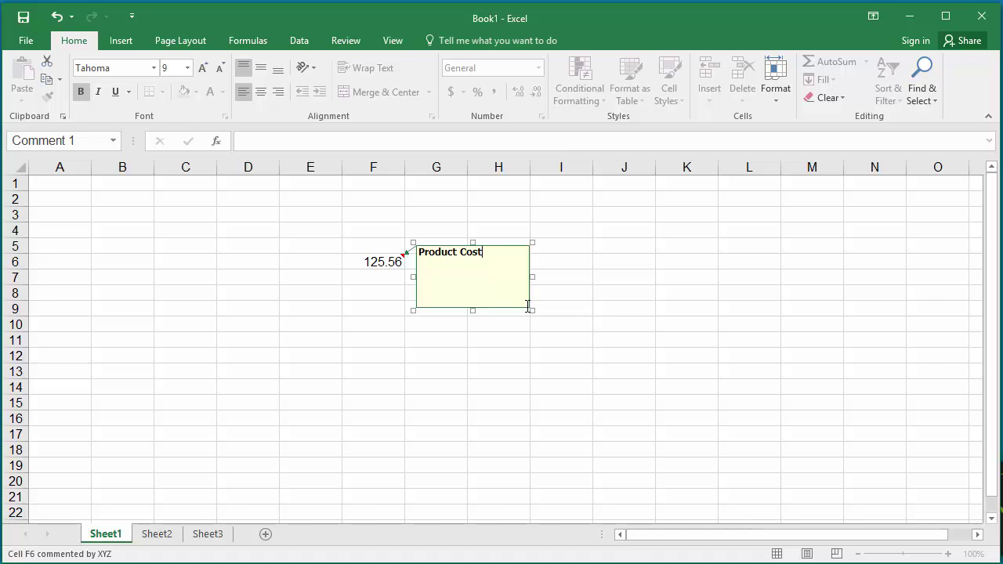
Open Format Comment for the 'Product Cost' comment at its Colors and Lines settings
right_click(529, 307)
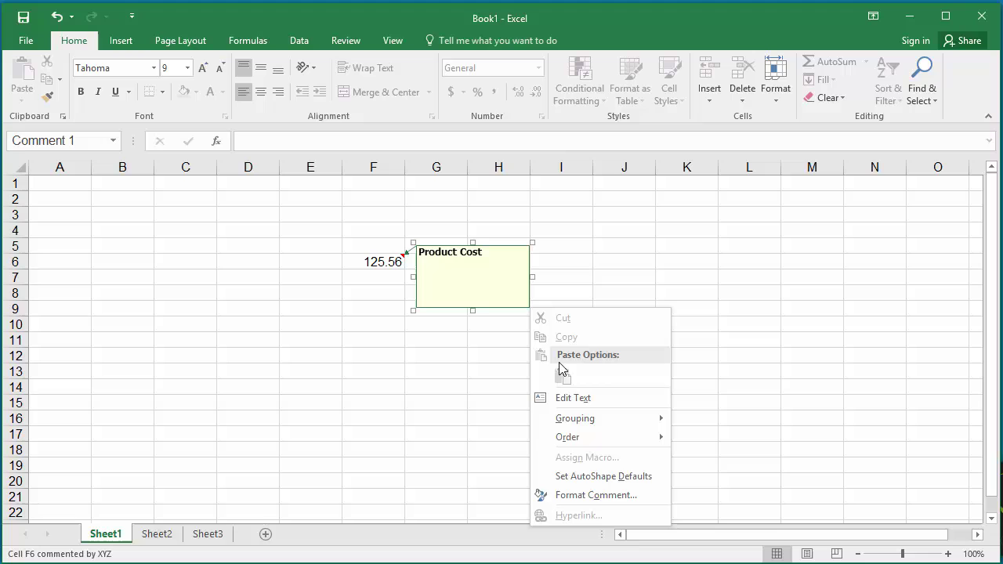
click(599, 495)
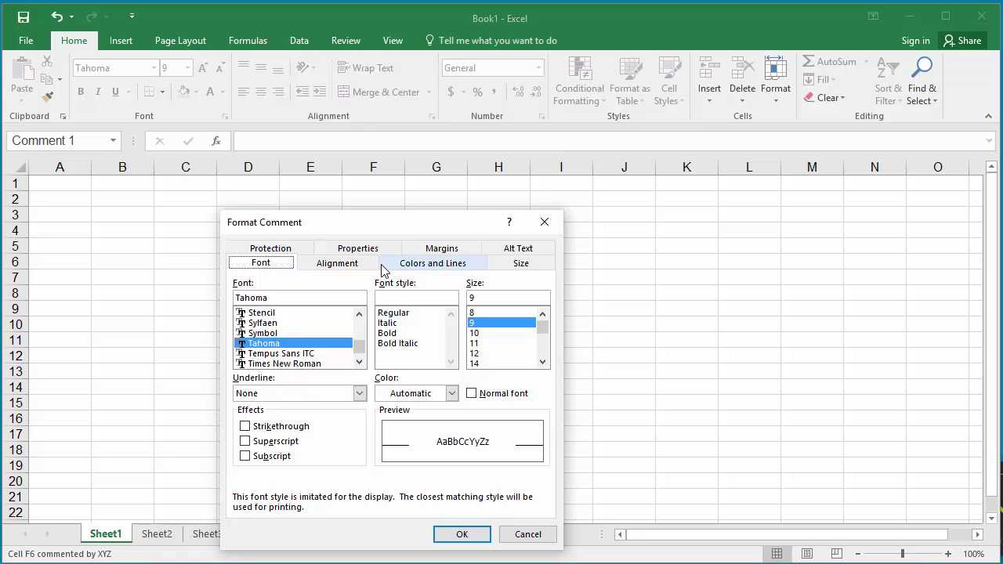
click(452, 265)
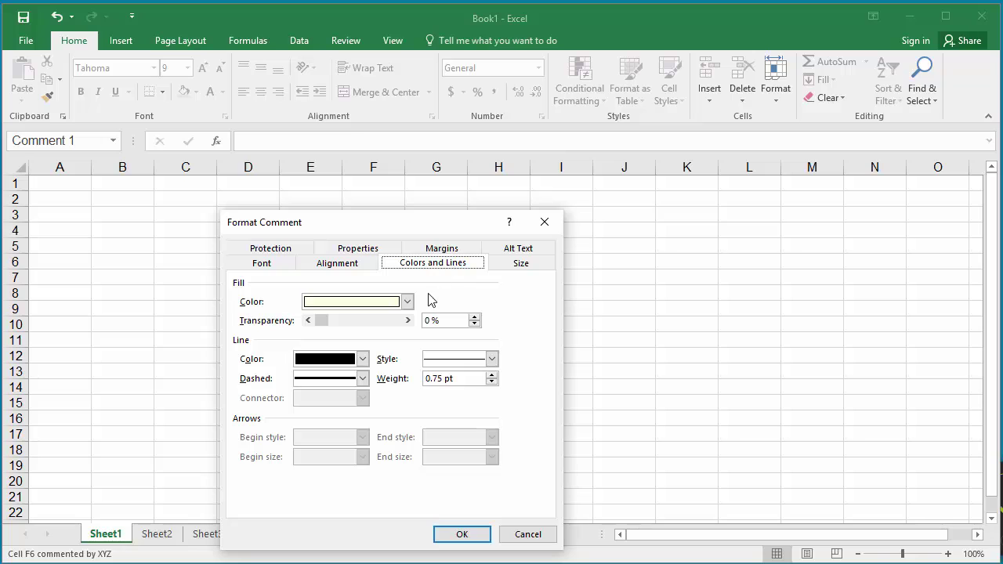
Browse the Fill Effects picture options, then cancel every dialog, leaving the comment fill unchanged
click(407, 307)
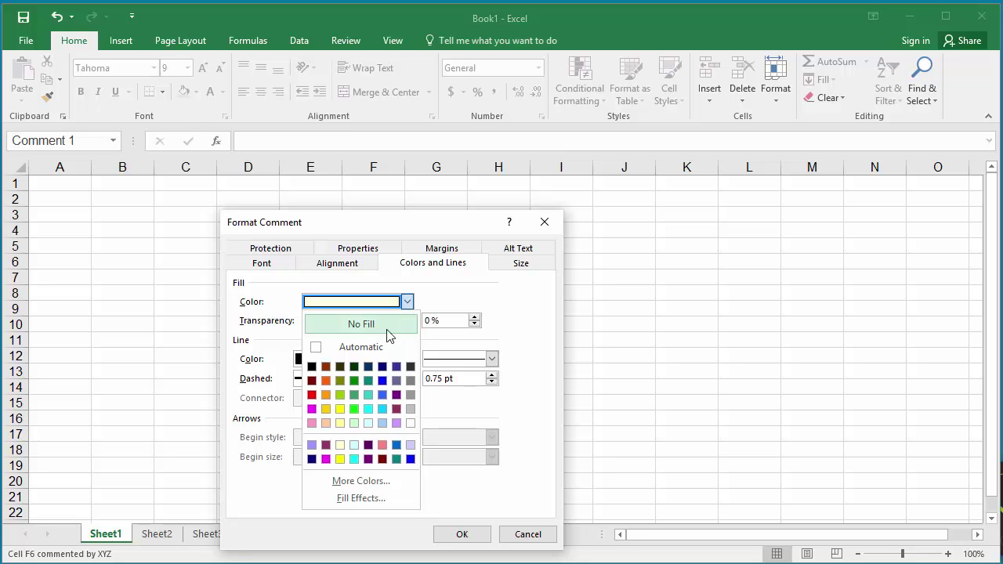
click(360, 499)
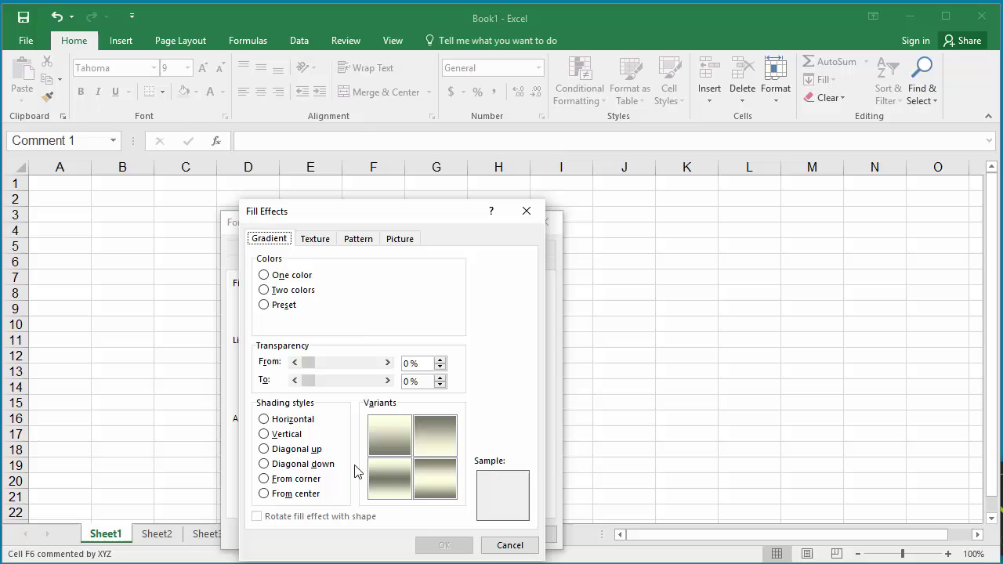
click(398, 240)
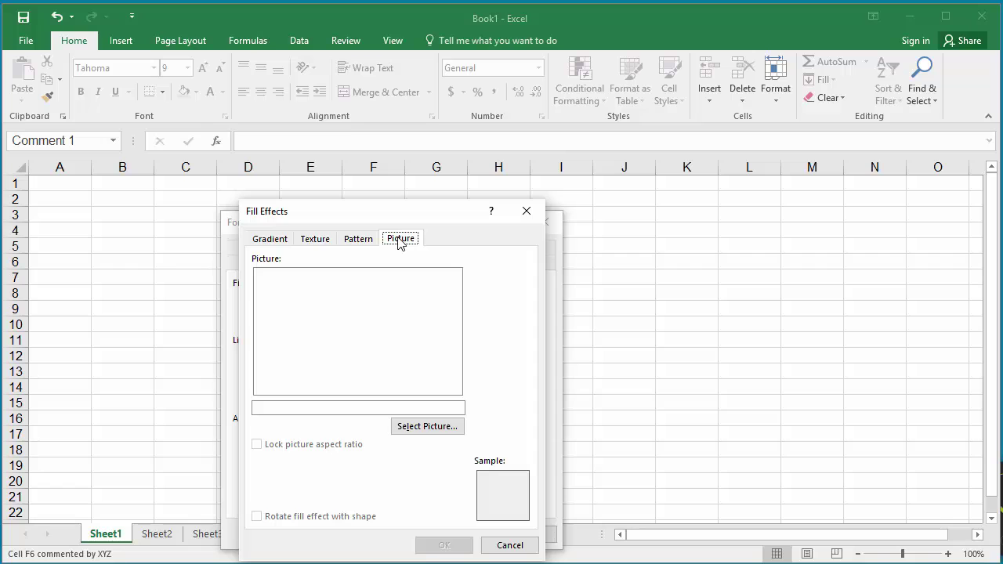
click(424, 431)
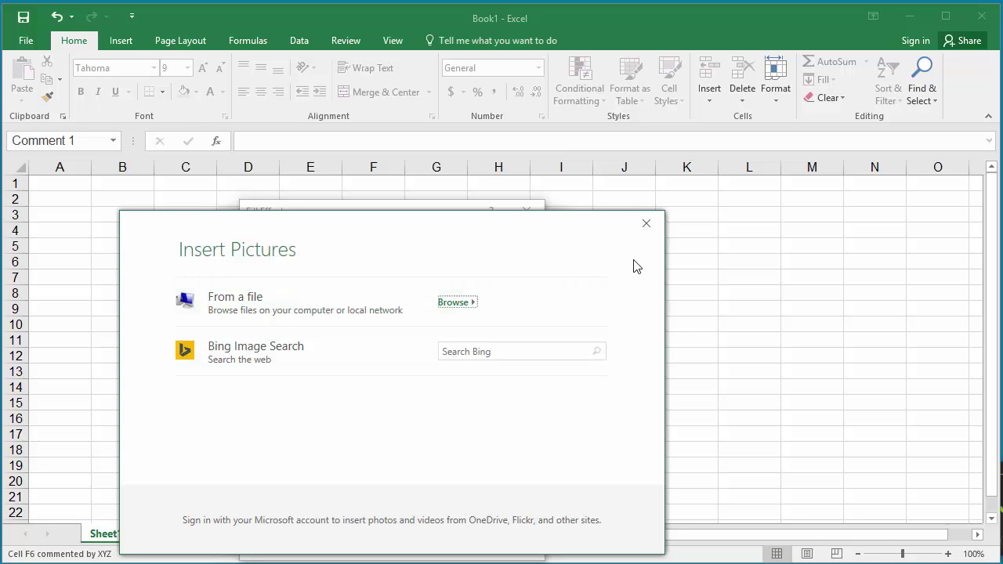
click(649, 229)
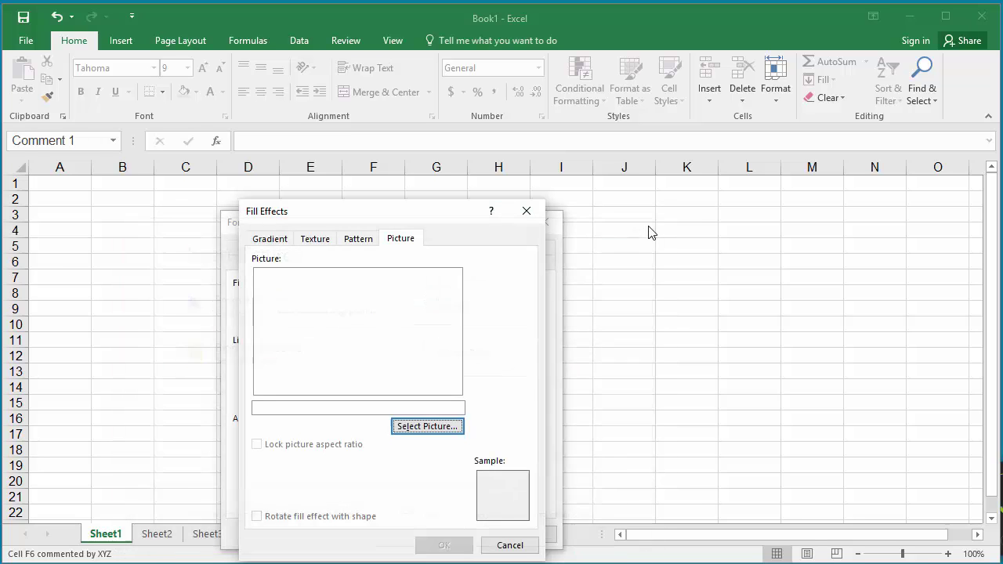
click(519, 545)
click(529, 536)
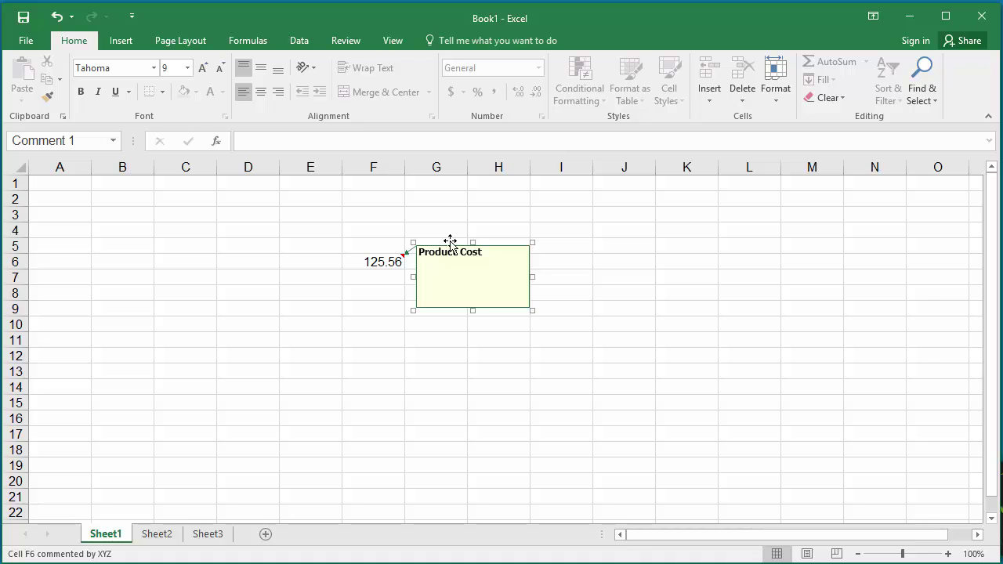
Find Change Shape through the 'change shape' search and reshape the comment into a Cloud Callout
click(494, 41)
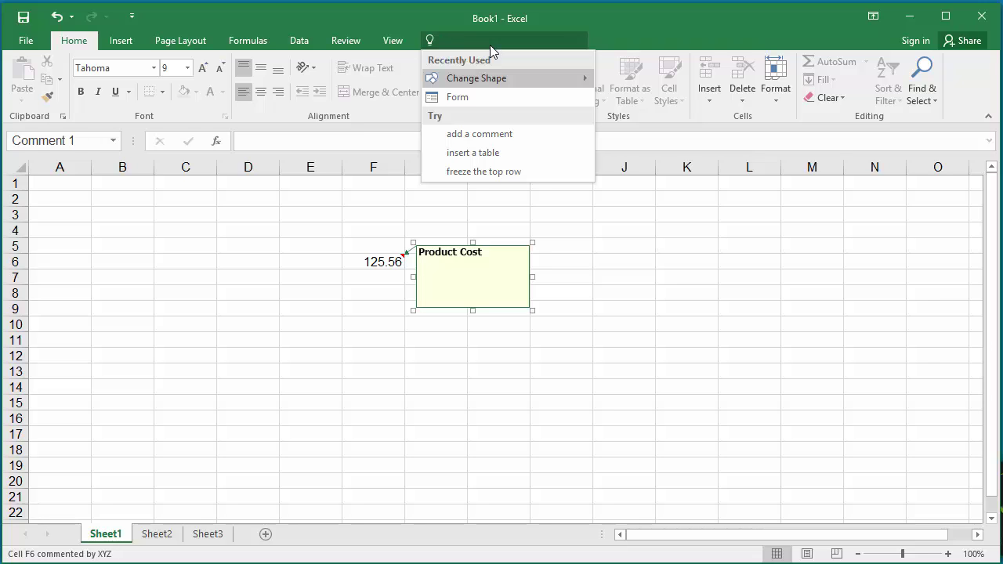
text(change sha)
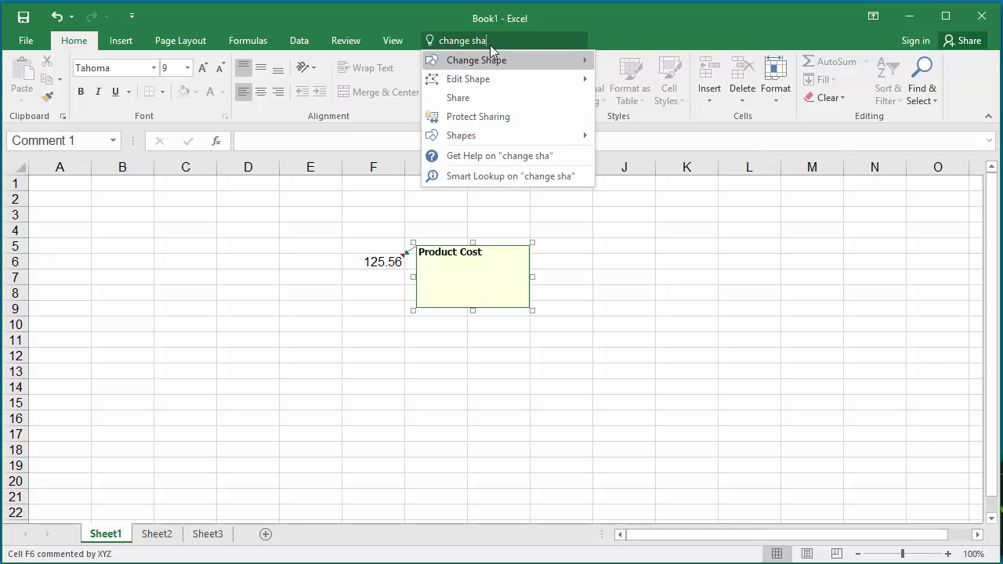
text(pe)
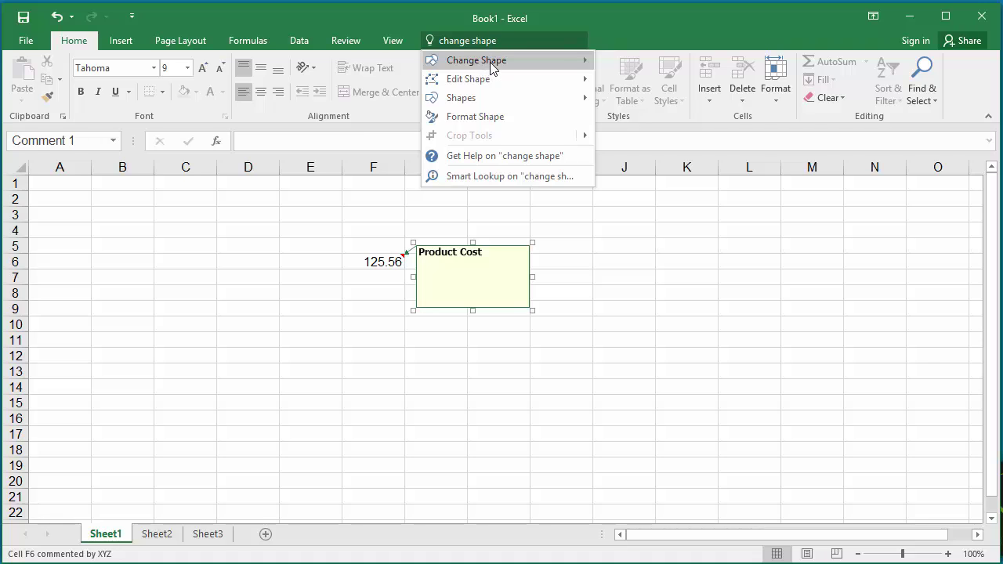
click(492, 64)
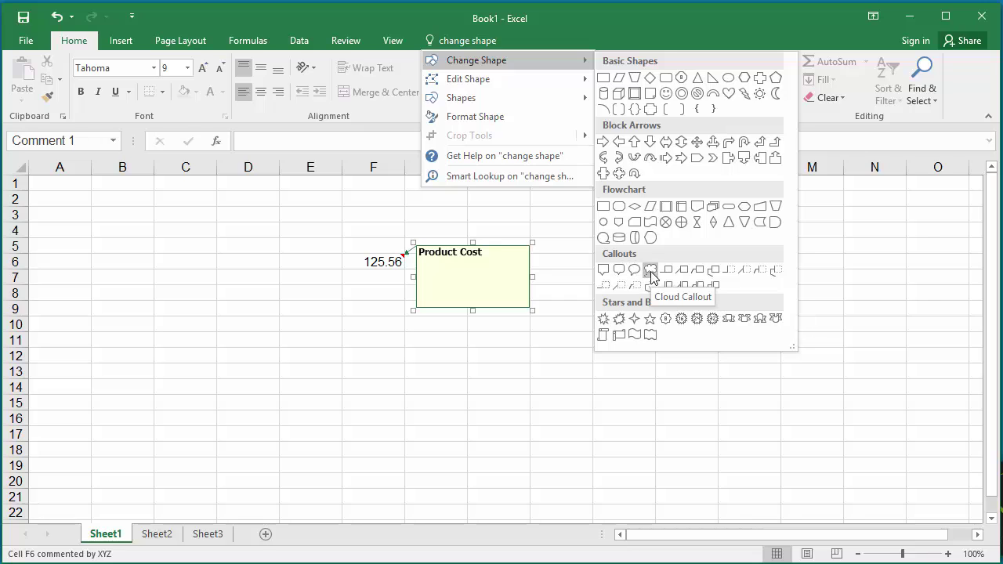
click(650, 271)
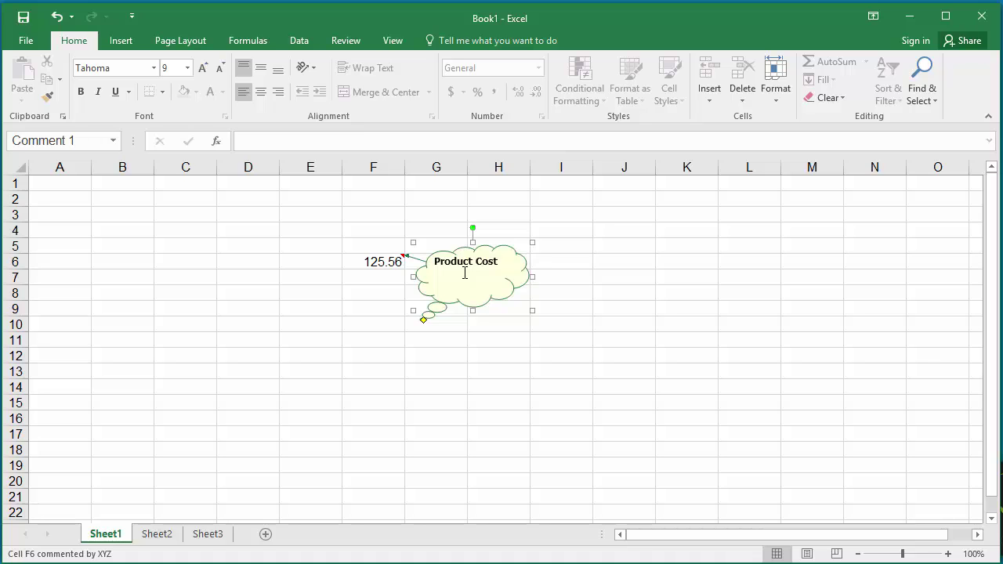
Hide F6's cloud comment with Hide Comment, then check F6's options again to confirm
click(382, 261)
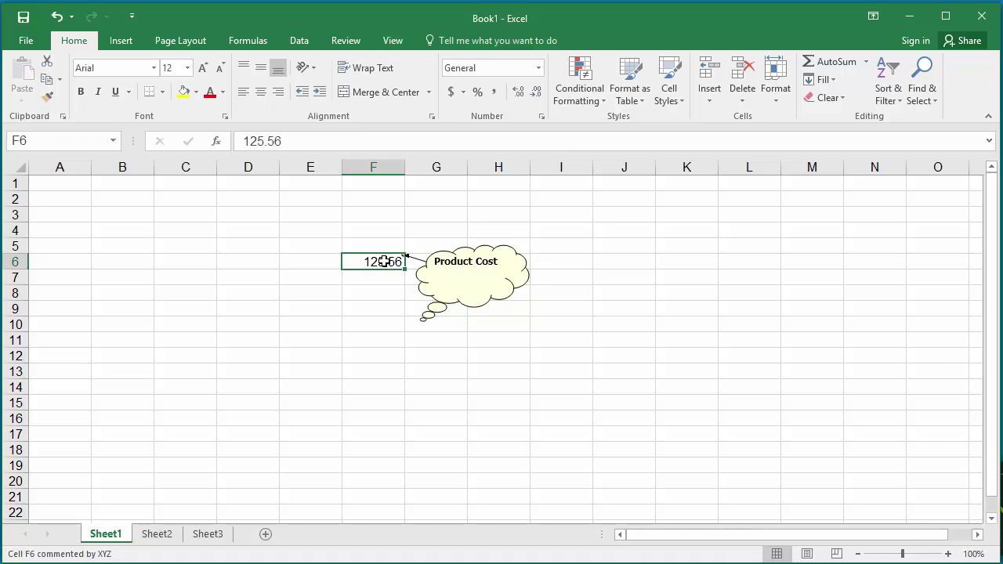
right_click(383, 261)
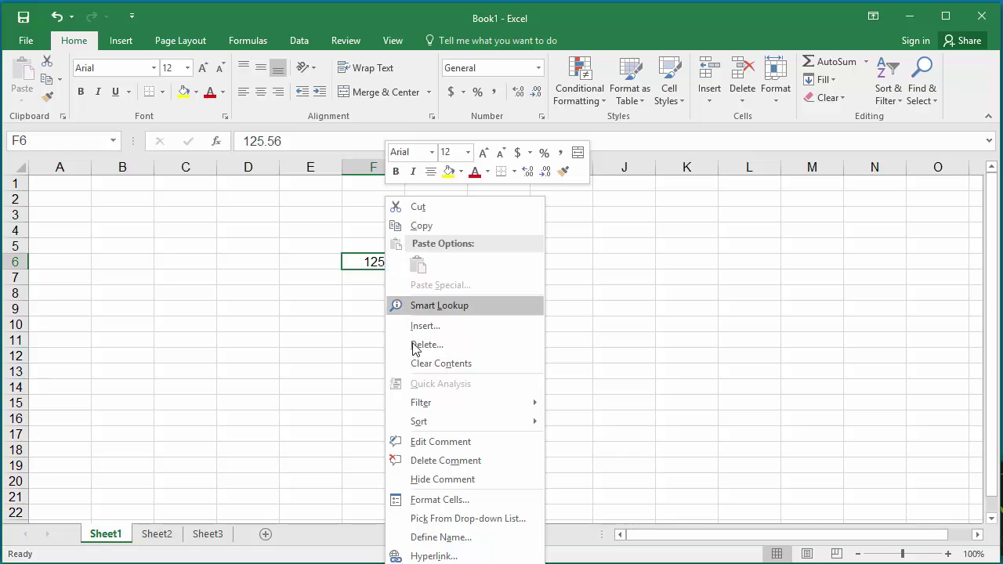
click(448, 479)
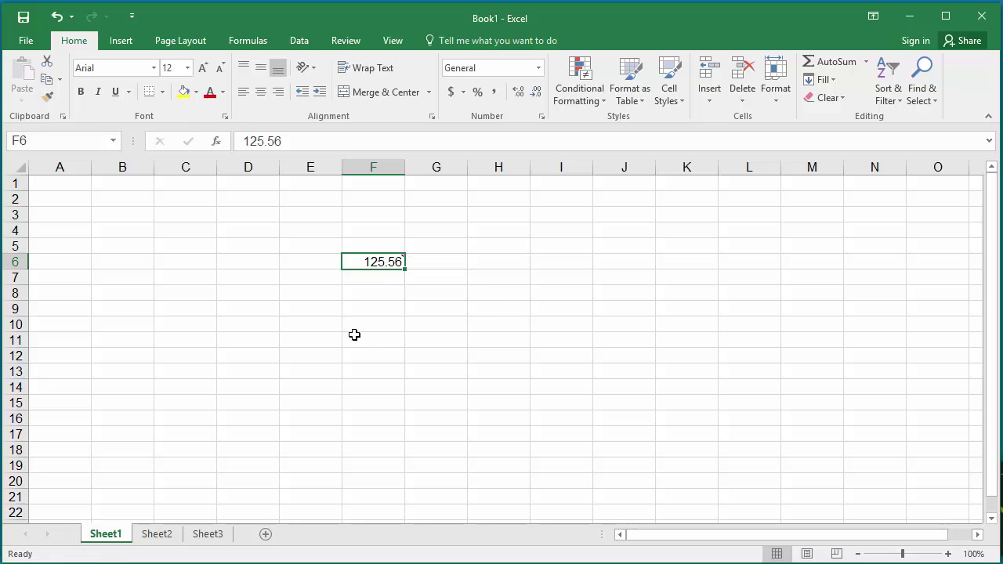
mouse_move(374, 262)
right_click(384, 261)
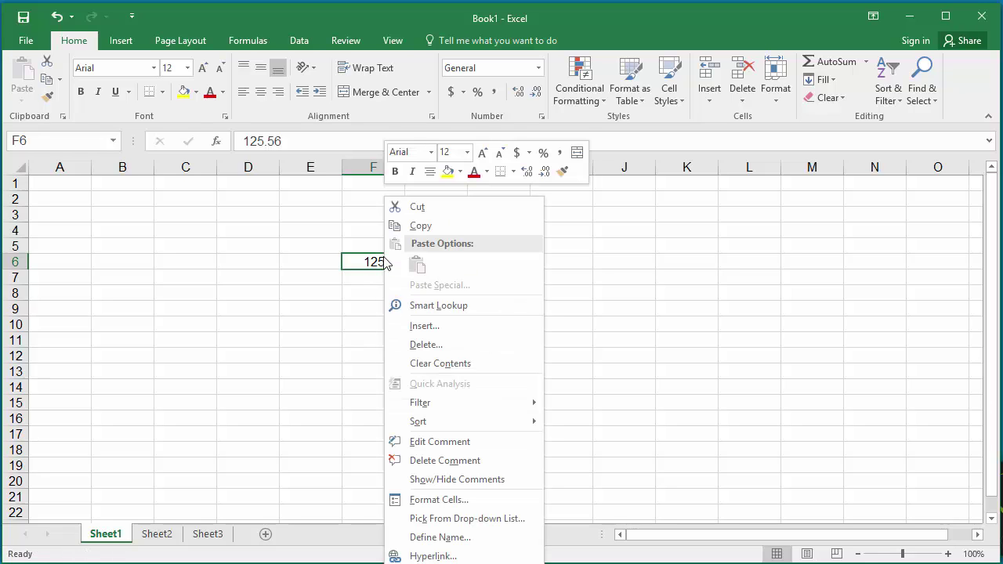